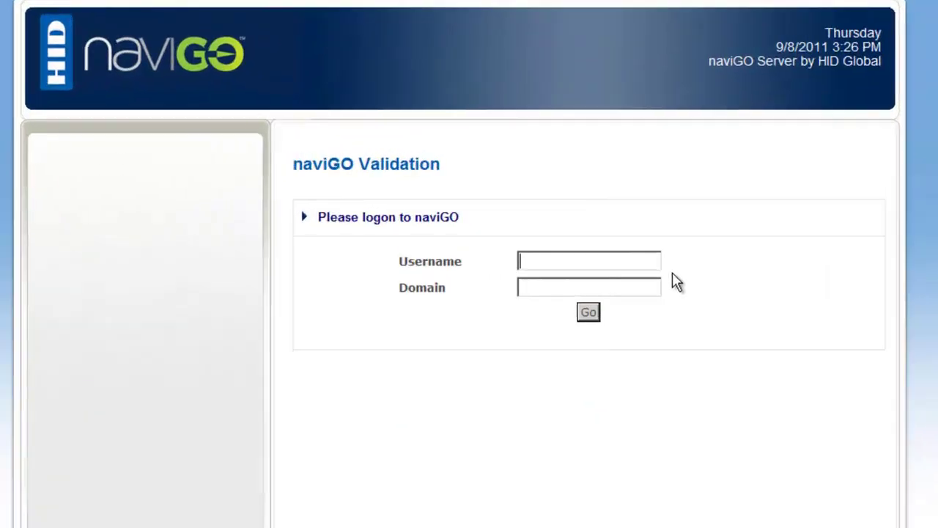
- Log in to naviGO Server with the system administrator username and password, then open the Administrator's Portal
text(n)
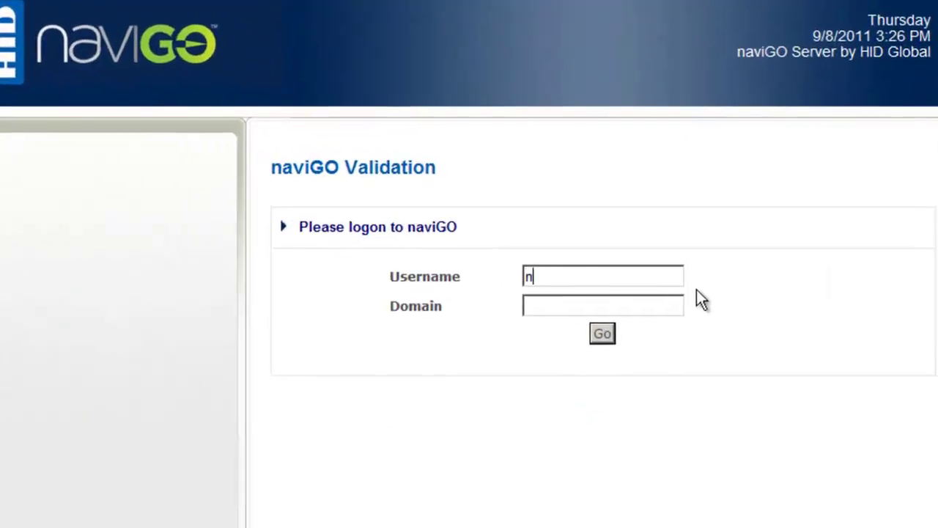
text(avigo_)
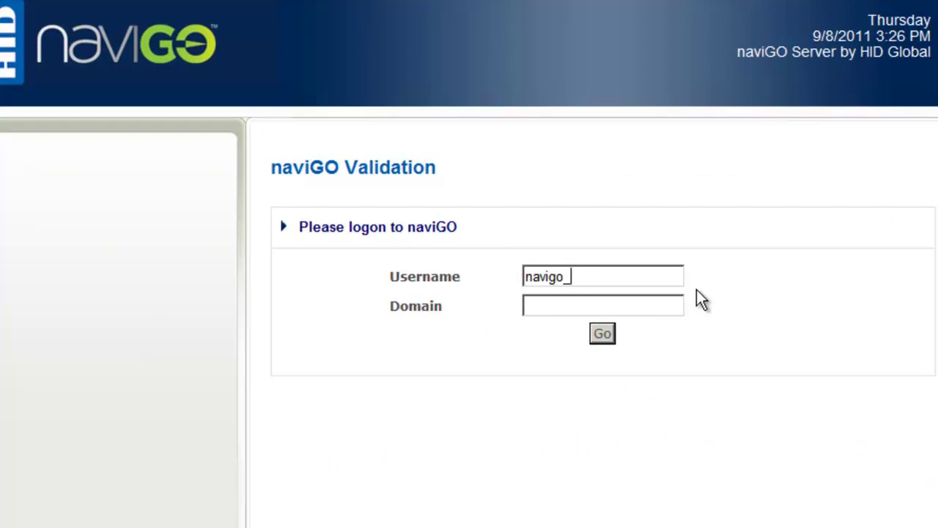
text(sys_admin)
key(Return)
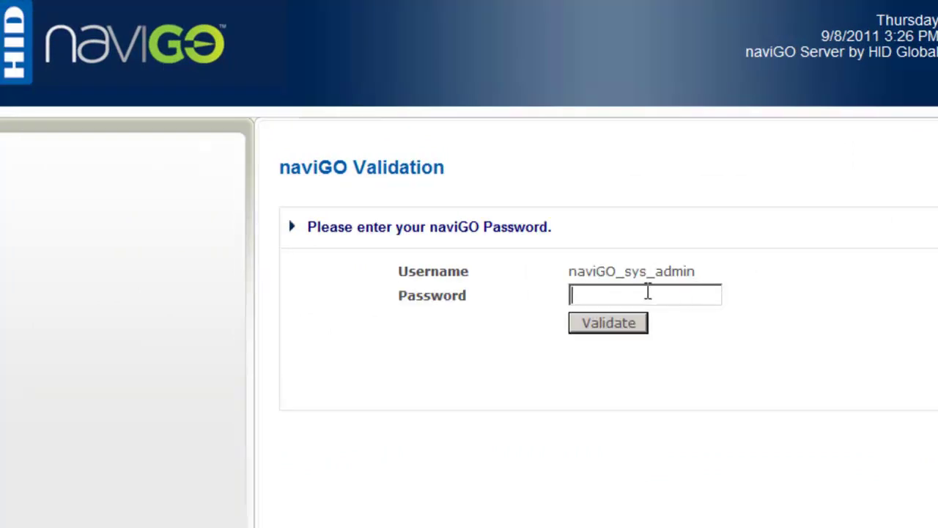
text(********)
key(Return)
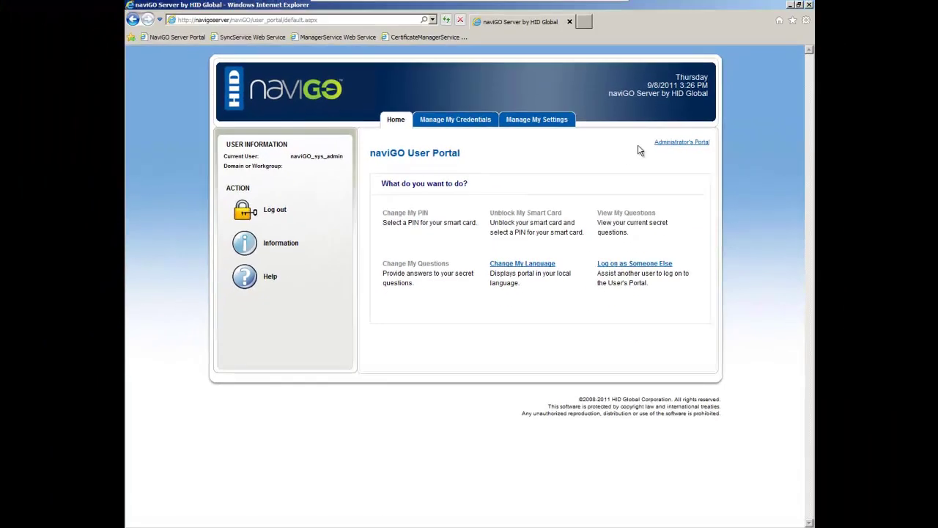
click(689, 141)
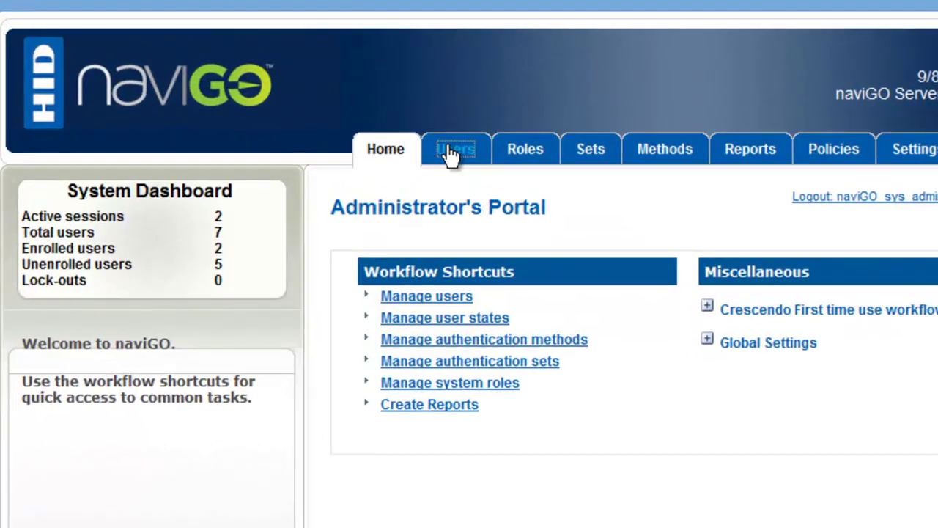
- Go to Users > New Users > Bulk Import Users
click(428, 122)
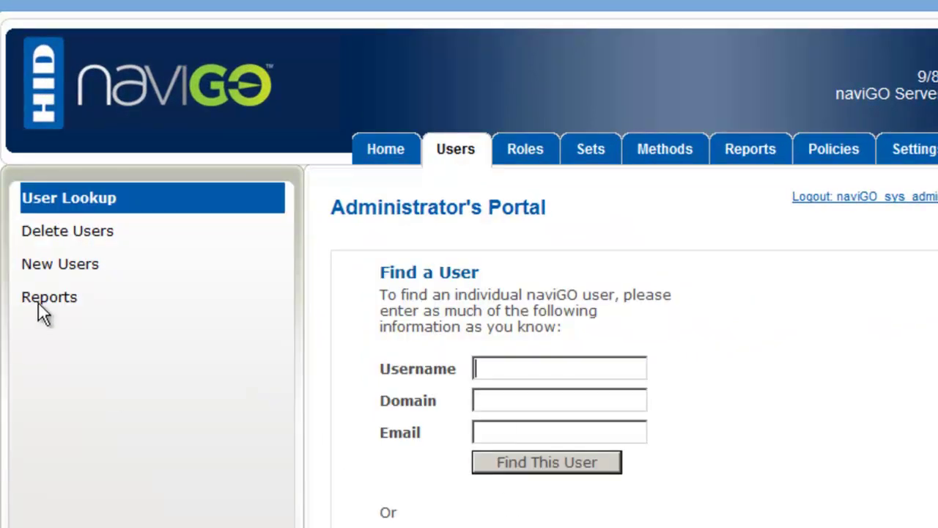
click(66, 268)
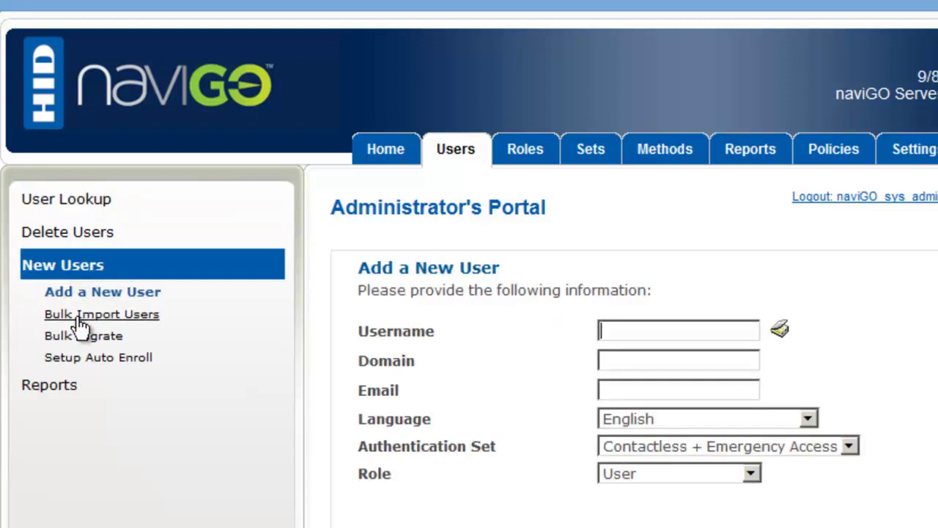
click(92, 315)
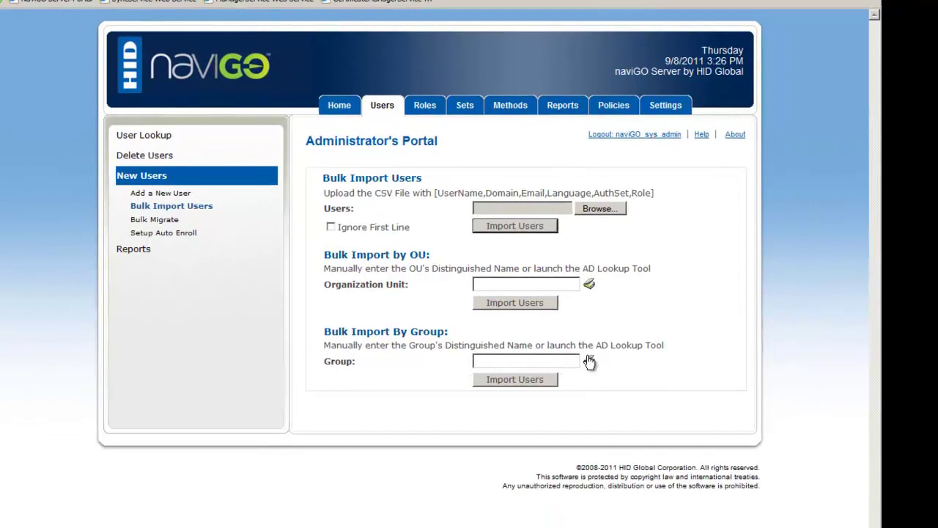
- Use AD Lookup to pick the Users > Consultants group and import its users
click(589, 360)
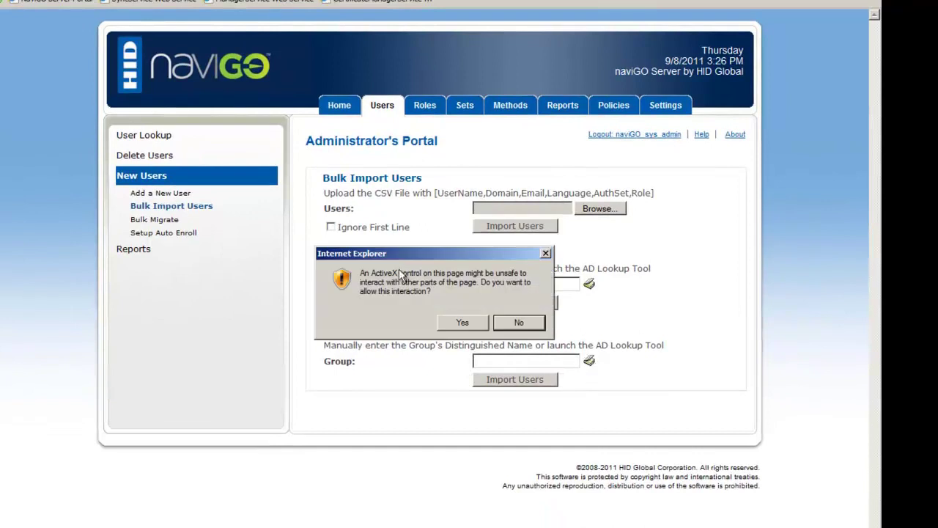
click(463, 323)
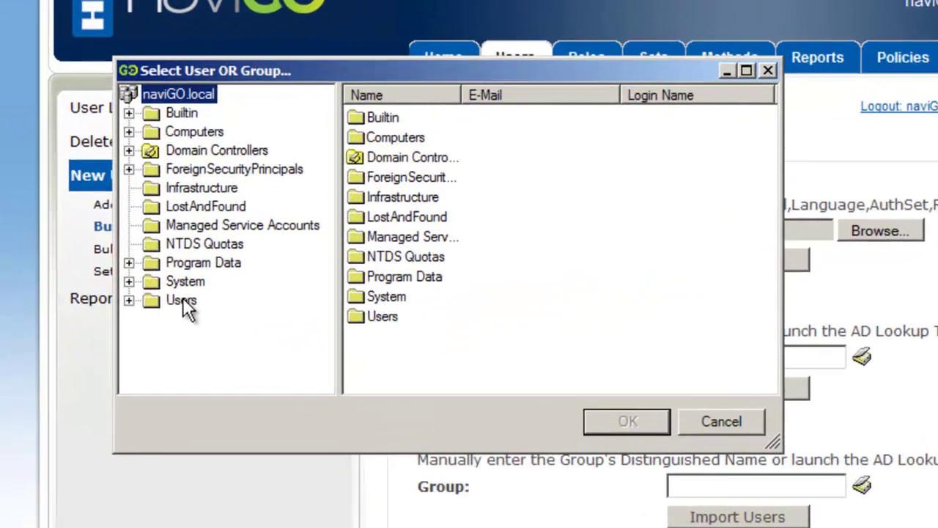
click(182, 259)
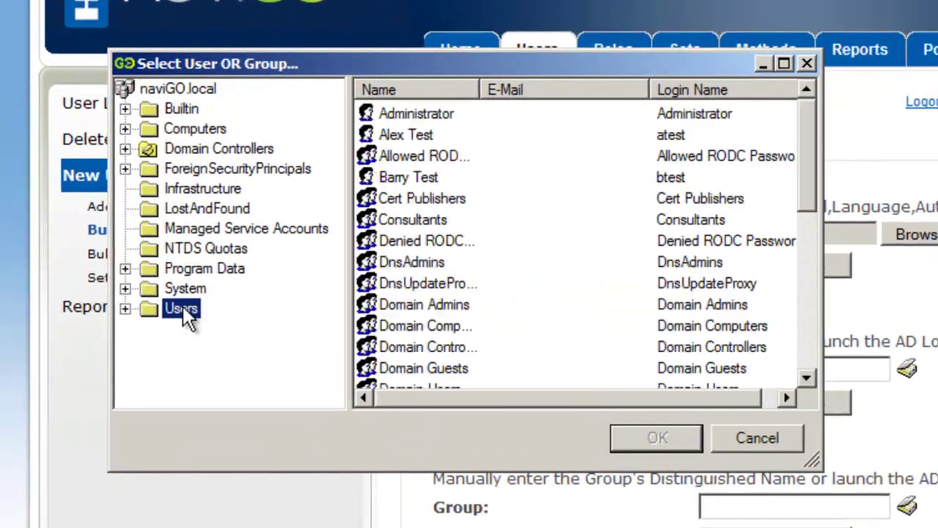
click(441, 244)
key(Up)
key(Up)
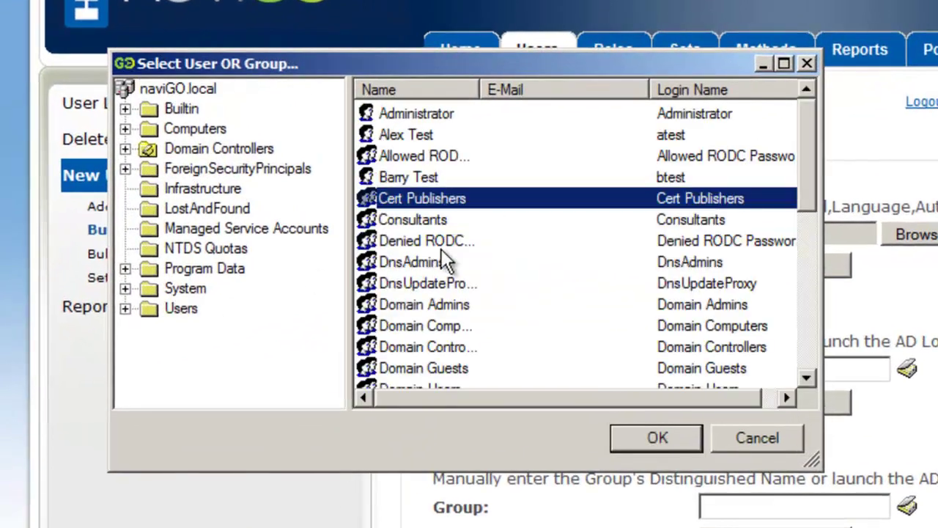
key(Down)
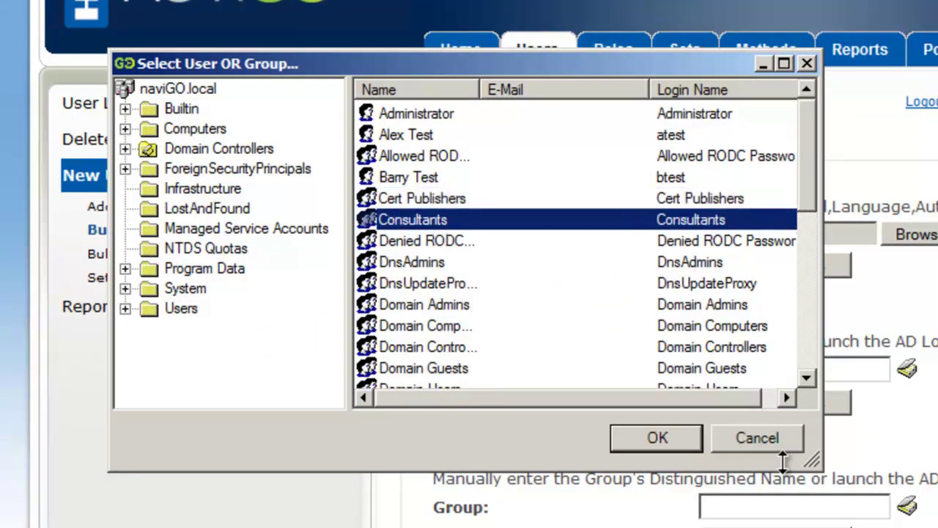
click(653, 443)
click(502, 382)
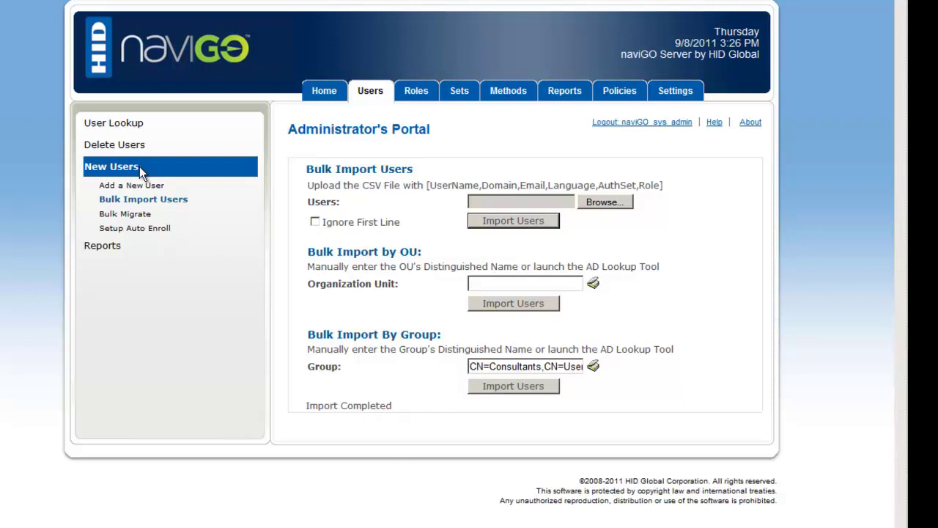
- Search User Lookup for two imported users' usernames, each listed under NAVIGO
click(124, 130)
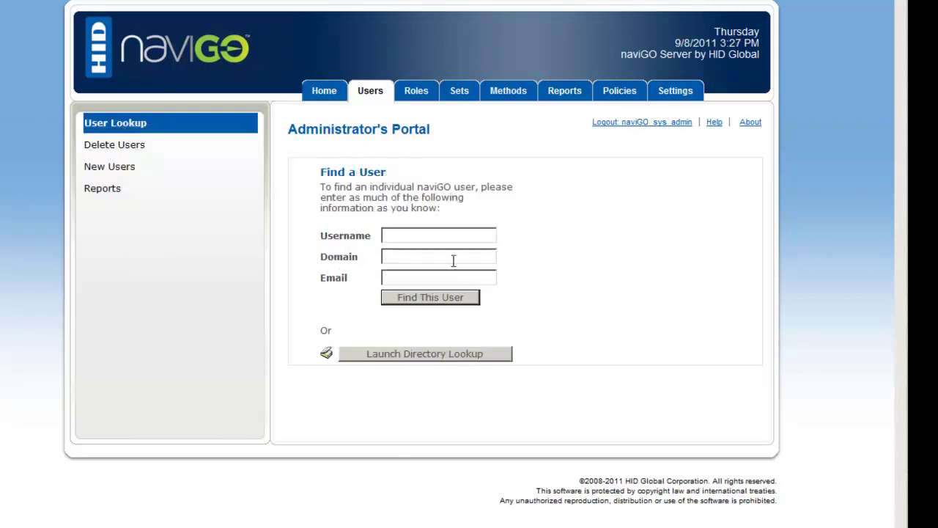
key(Return)
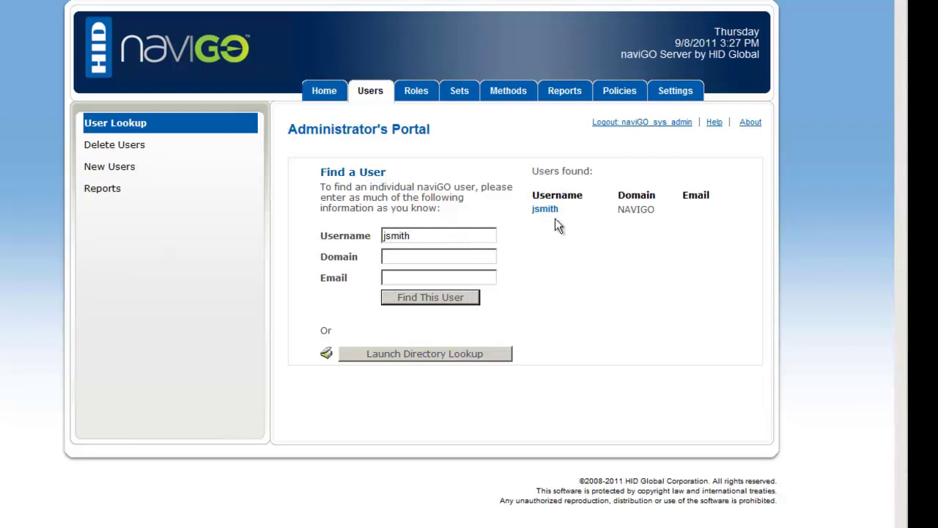
drag(431, 236, 371, 236)
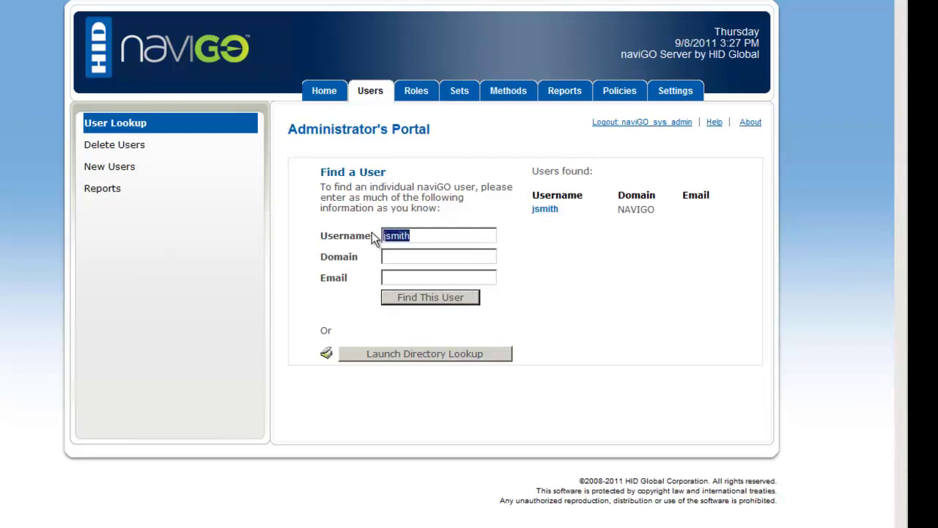
key(Return)
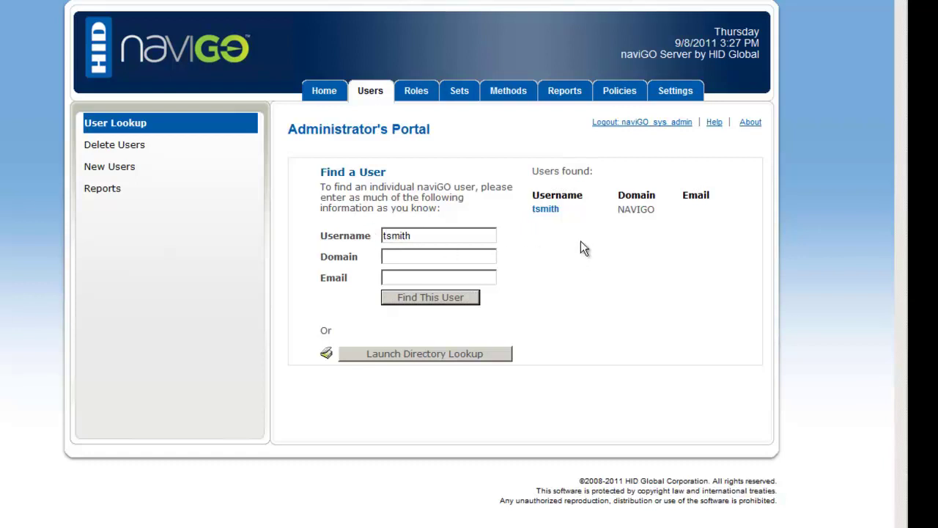
- Open the found user's information page showing New Credential and Contactless + Emergency Access
click(543, 210)
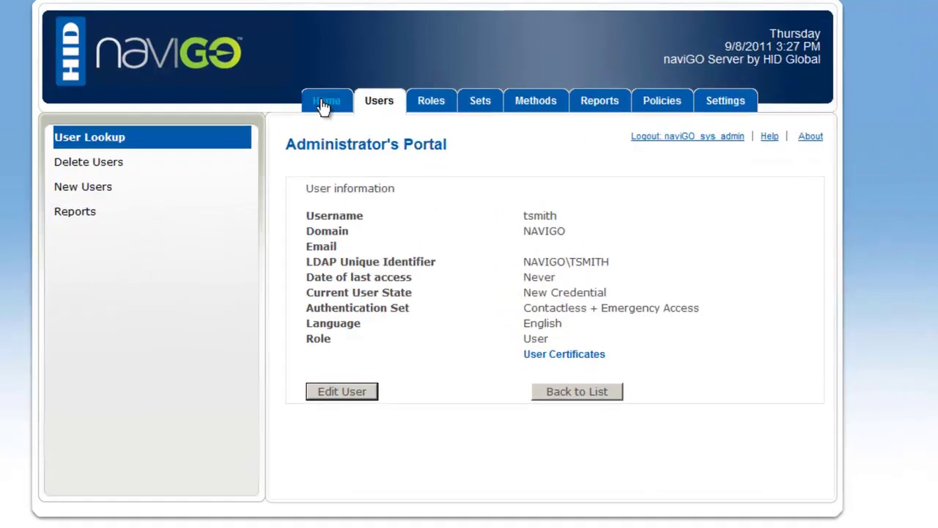
- Return to the portal home and switch VMware to the NAVIGO_2-XP Workstation machine
click(320, 92)
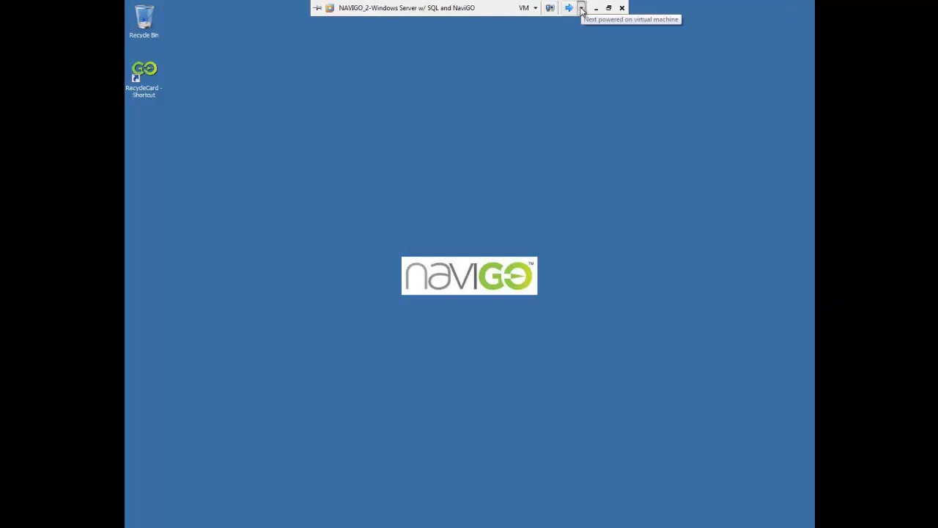
click(581, 9)
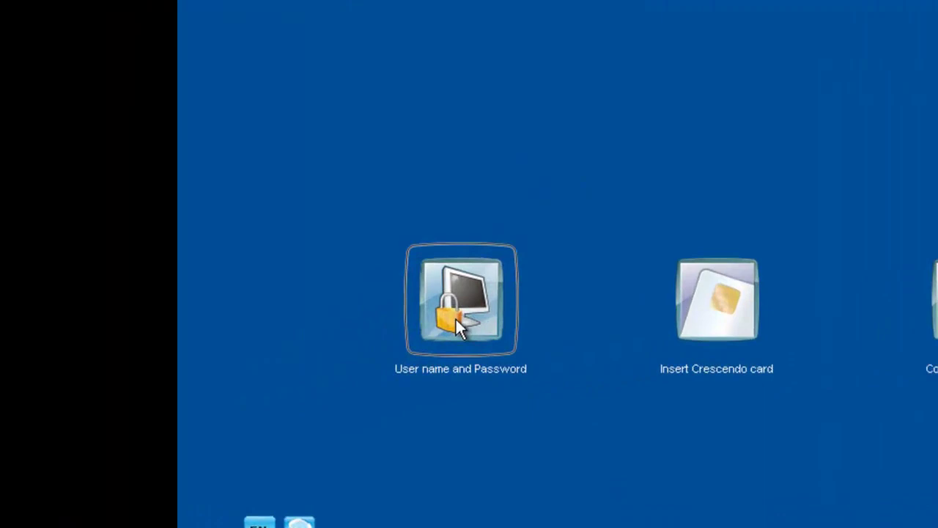
- Log on to Windows XP with the imported user's username and password
click(455, 316)
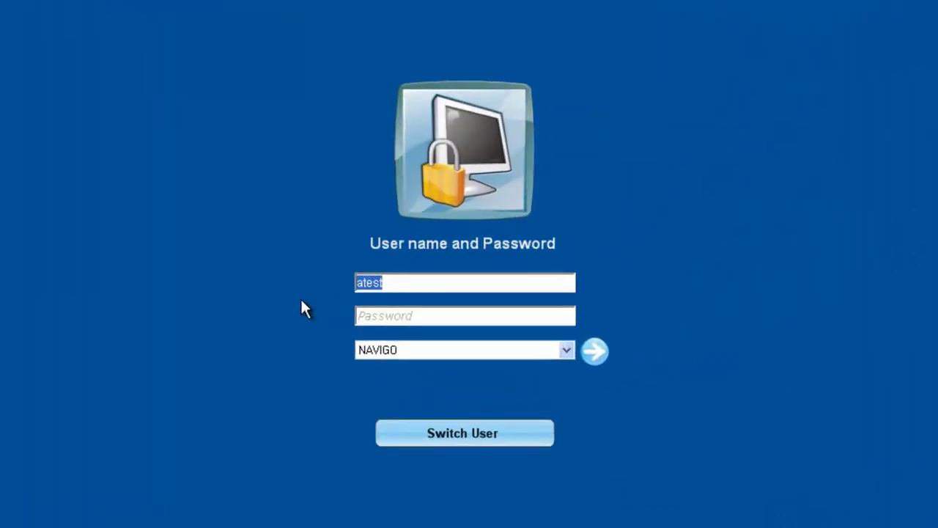
key(Tab)
text(*******)
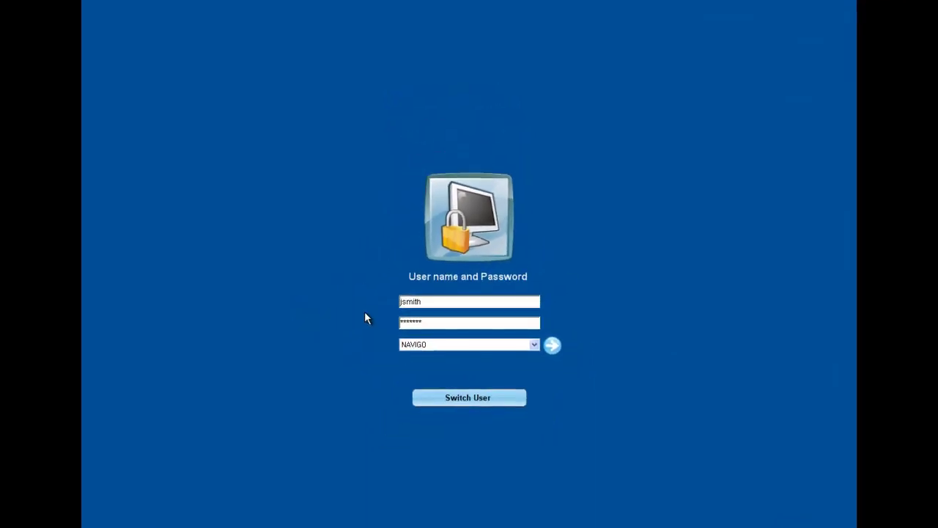
key(Return)
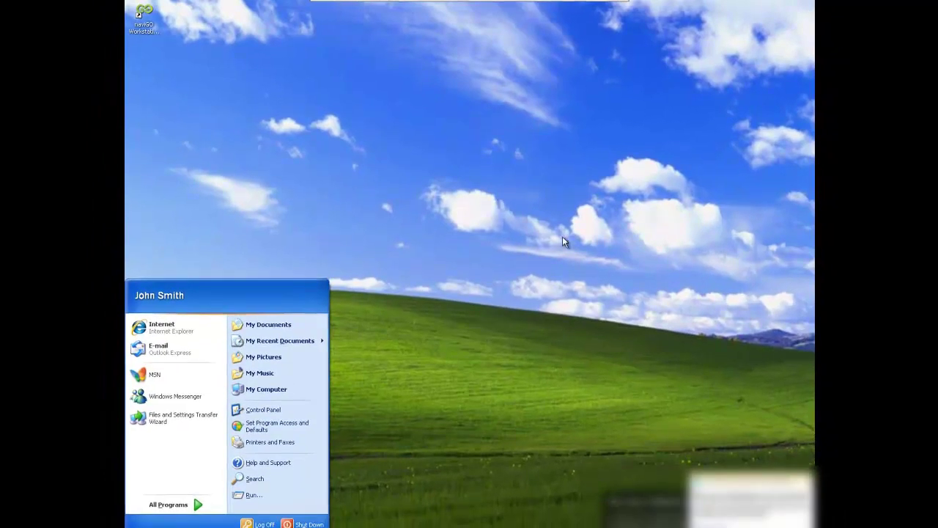
- Agree to create the missing naviGO account and verify it with the Windows password
click(562, 237)
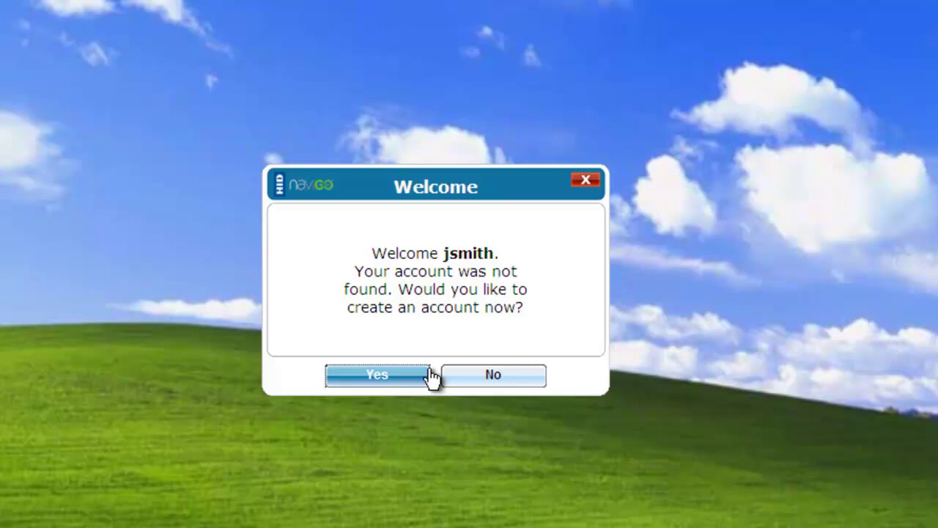
click(397, 375)
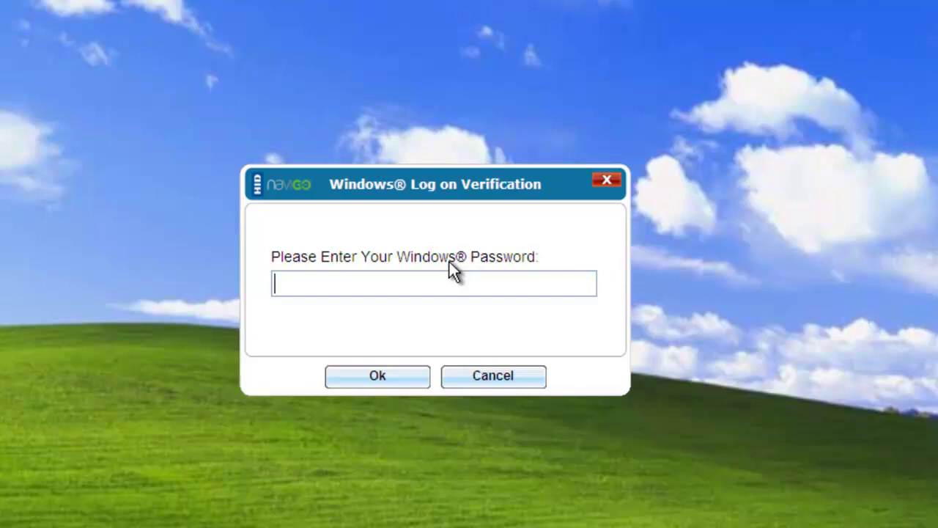
text(•••••••)
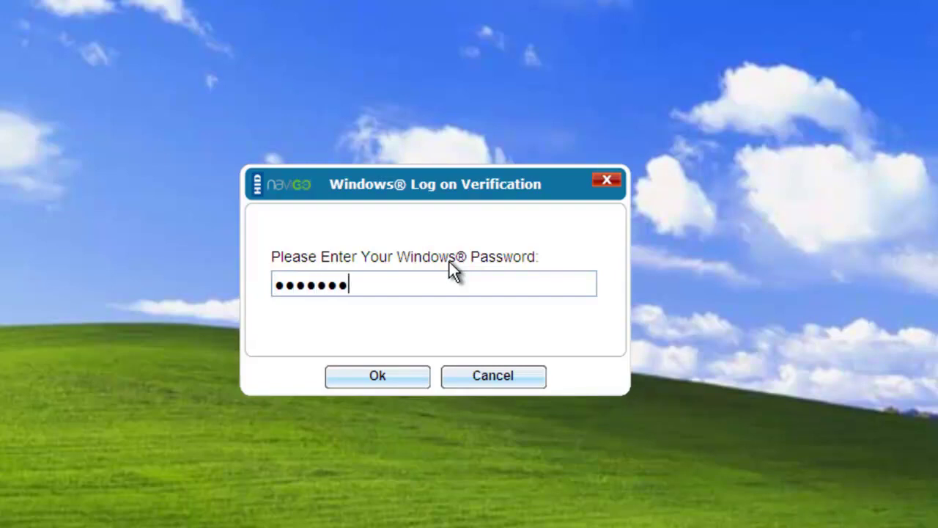
key(Return)
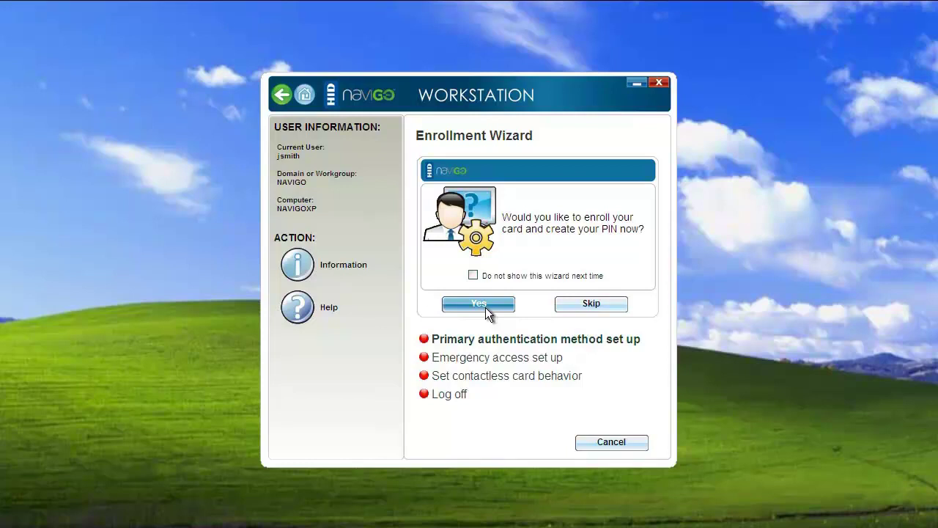
- Start card and PIN enrollment, entering and confirming the Windows password
click(487, 312)
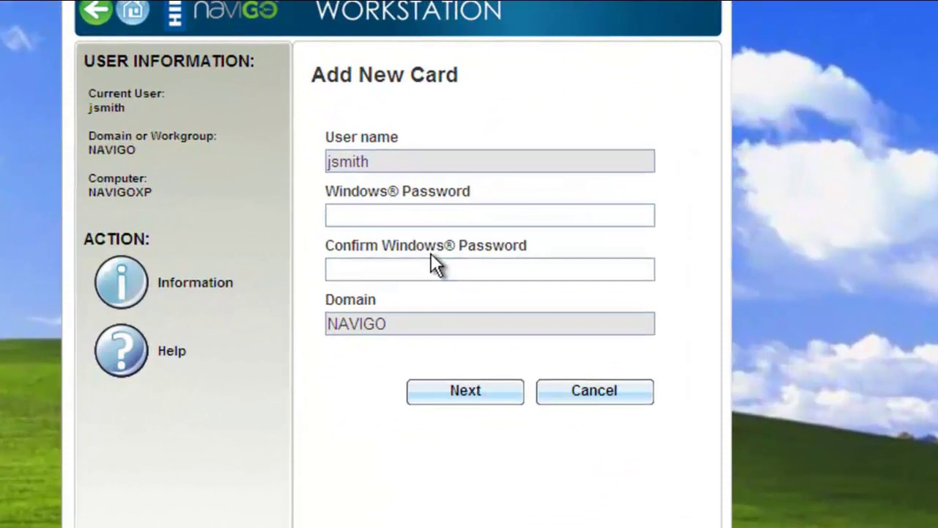
text(•••••••)
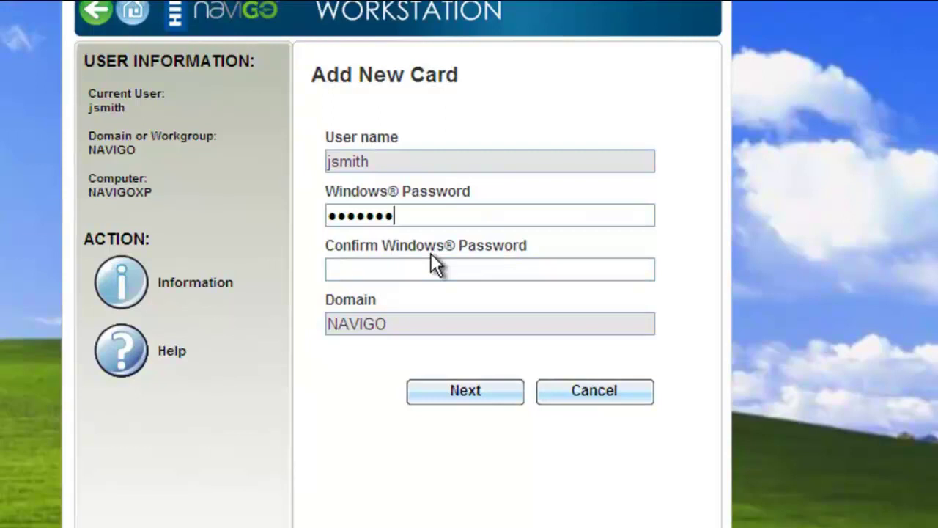
key(Tab)
text(pass123)
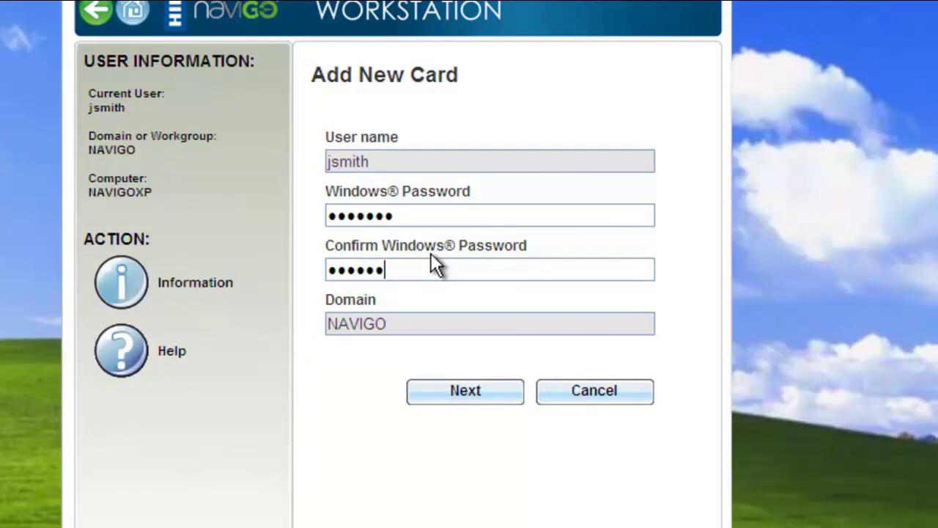
key(Return)
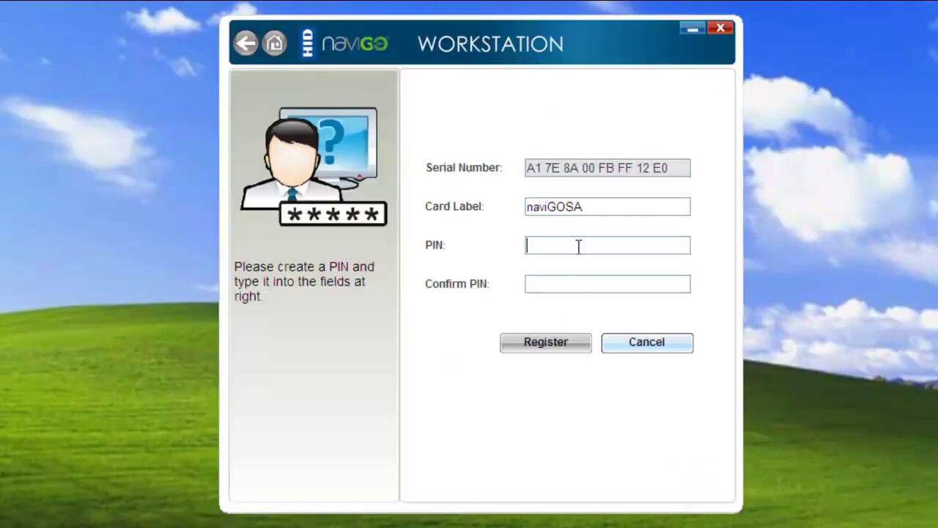
- Label the card with the user's username, set a four-digit PIN twice, and register it
double_click(603, 209)
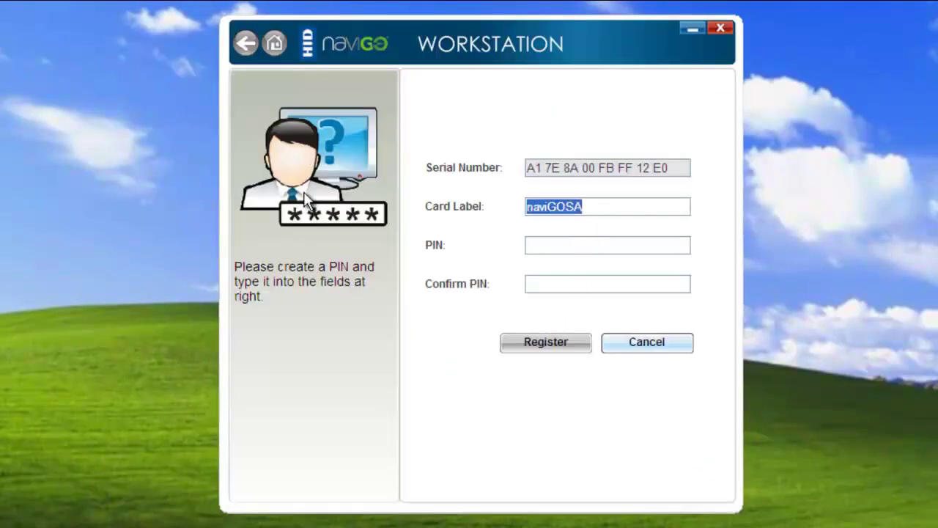
key(BackSpace)
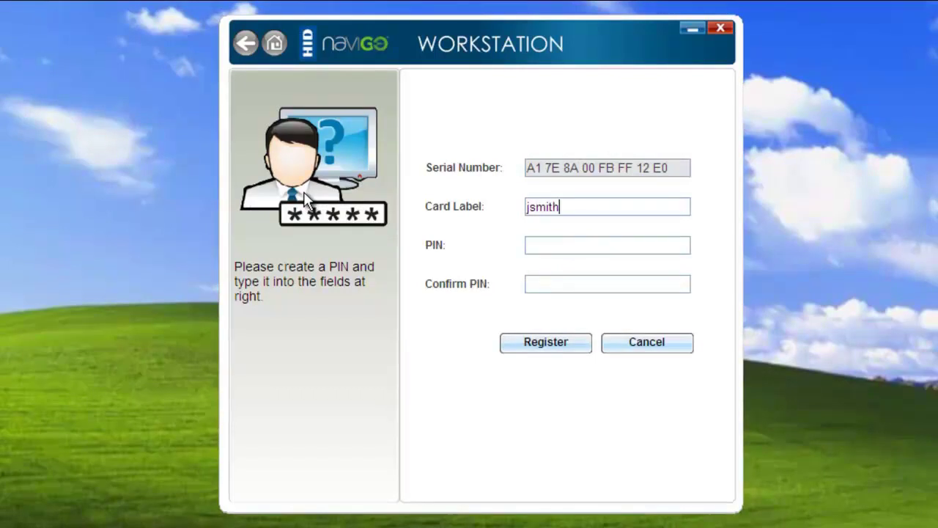
key(Tab)
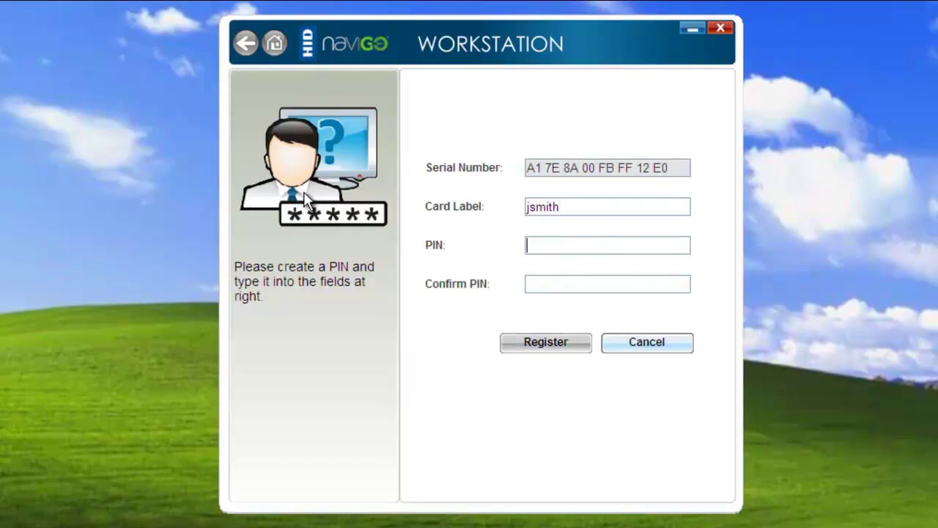
text(1234)
key(Tab)
text(1234)
click(532, 350)
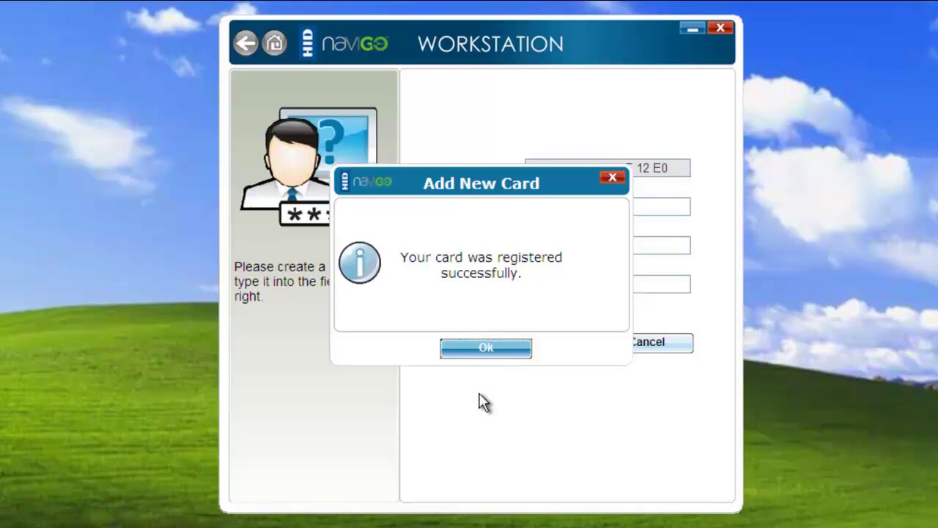
click(511, 359)
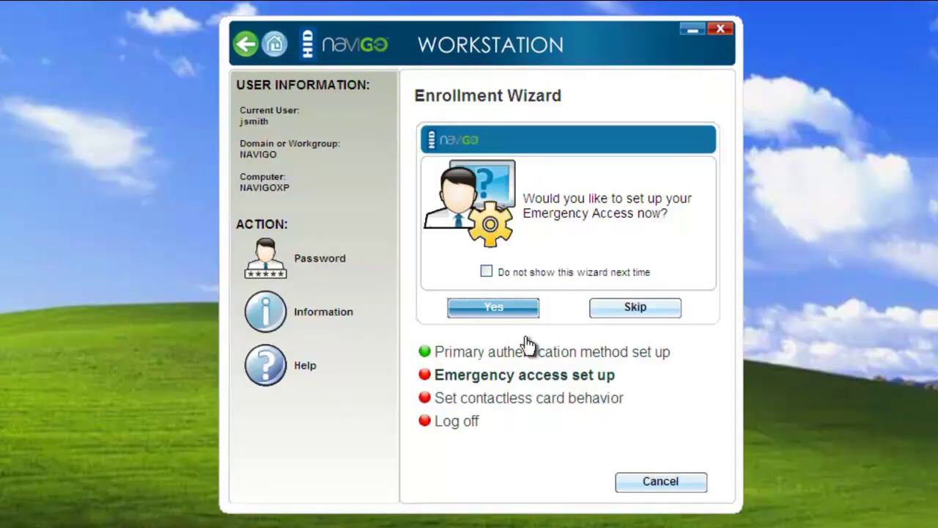
- Choose five Family and Friends questions: father's and mother's middle names, youngest aunt and uncle, mother's birth year
click(494, 308)
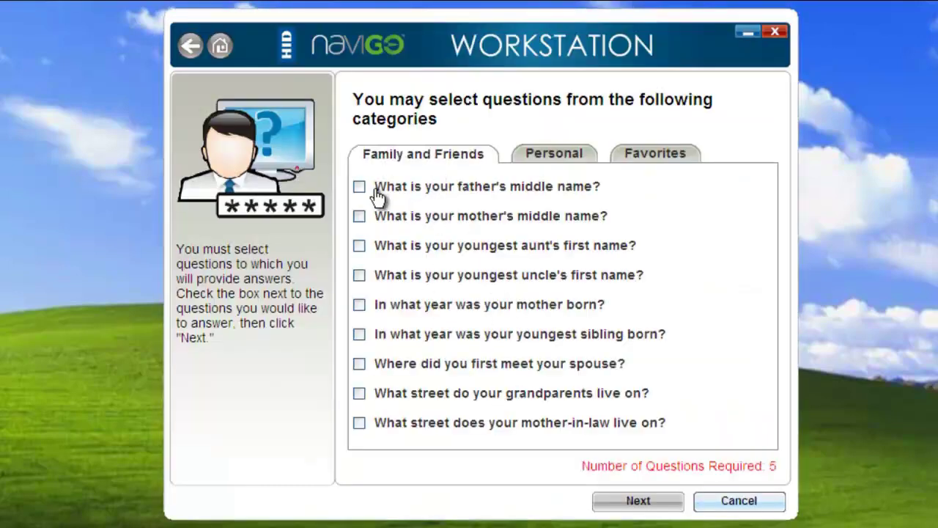
click(358, 187)
click(358, 216)
click(359, 246)
click(359, 275)
click(360, 304)
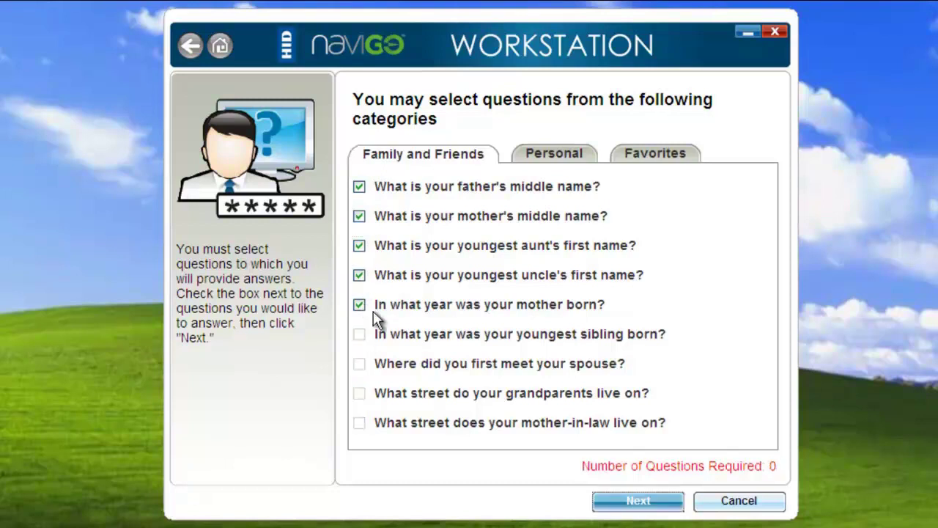
click(632, 501)
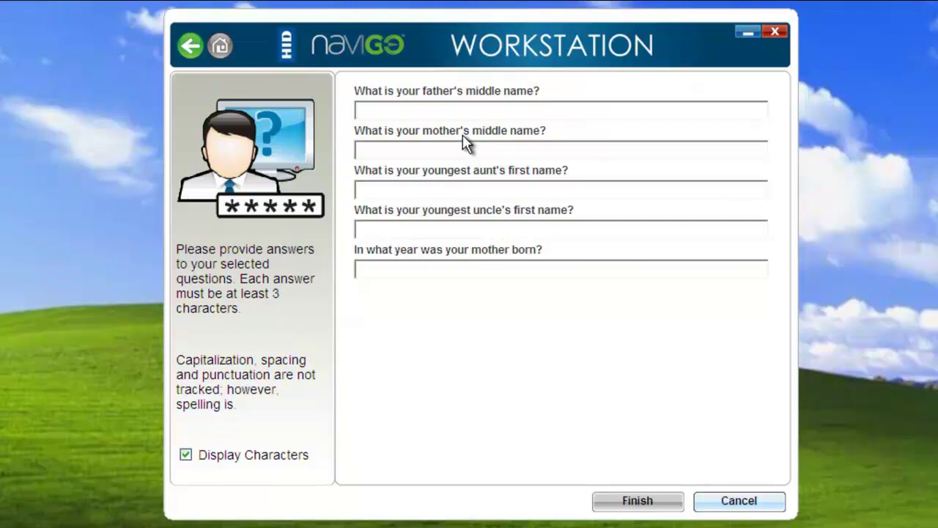
- Answer the father's middle name, mother's middle name and aunt's first name questions
text(dave)
key(Tab)
text(mary)
key(Tab)
text(Judy)
key(Tab)
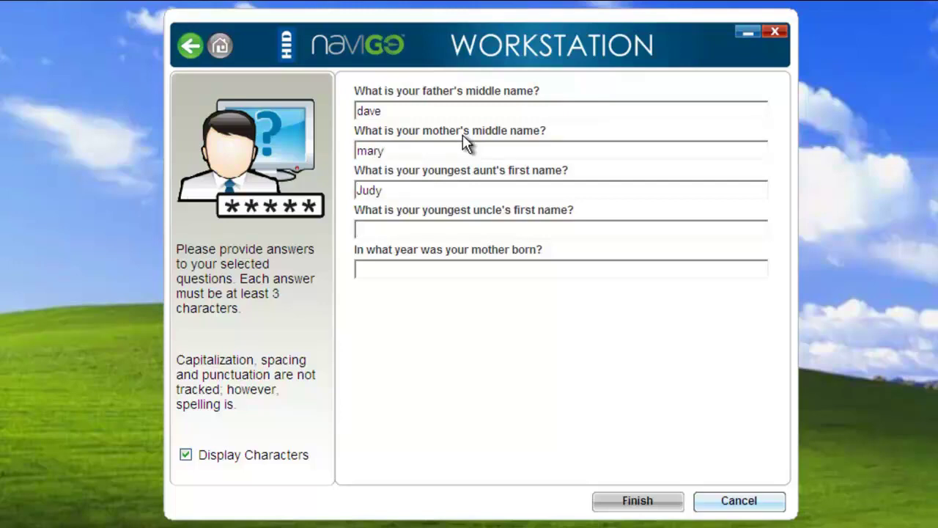
- Capitalize the father's and mother's name answers, then answer the uncle's name and mother's birth year
click(367, 151)
key(BackSpace)
text(M)
click(360, 111)
key(BackSpace)
text(D)
click(438, 228)
text(Rick)
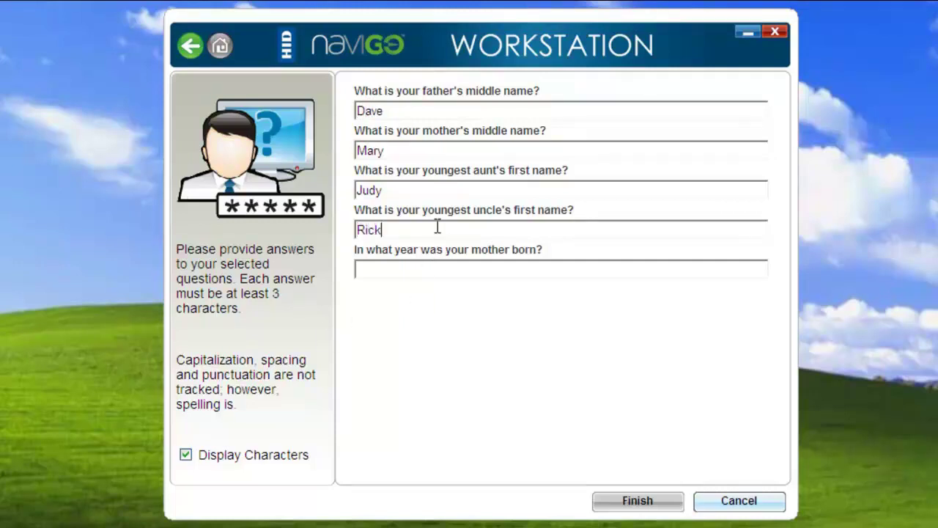
click(447, 268)
text(1950)
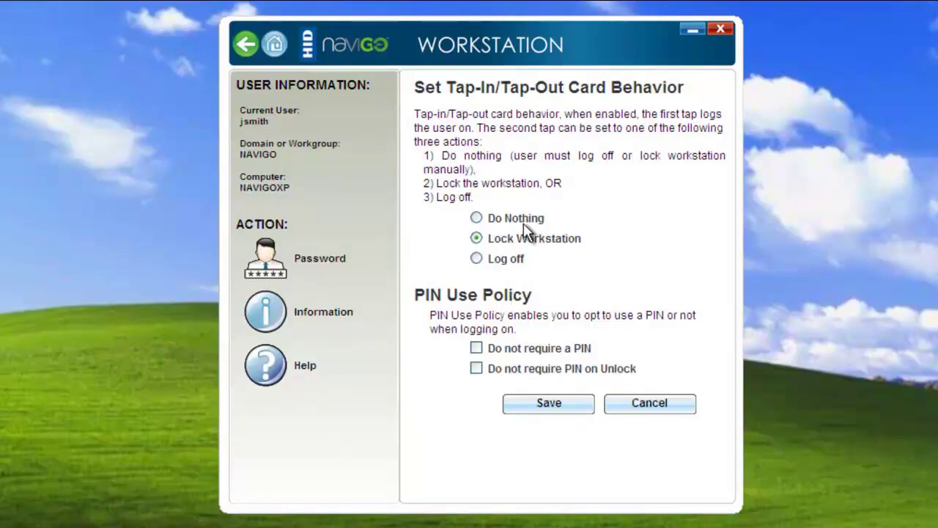
- Save Lock Workstation as the second-tap action with both PIN boxes unchecked
click(551, 404)
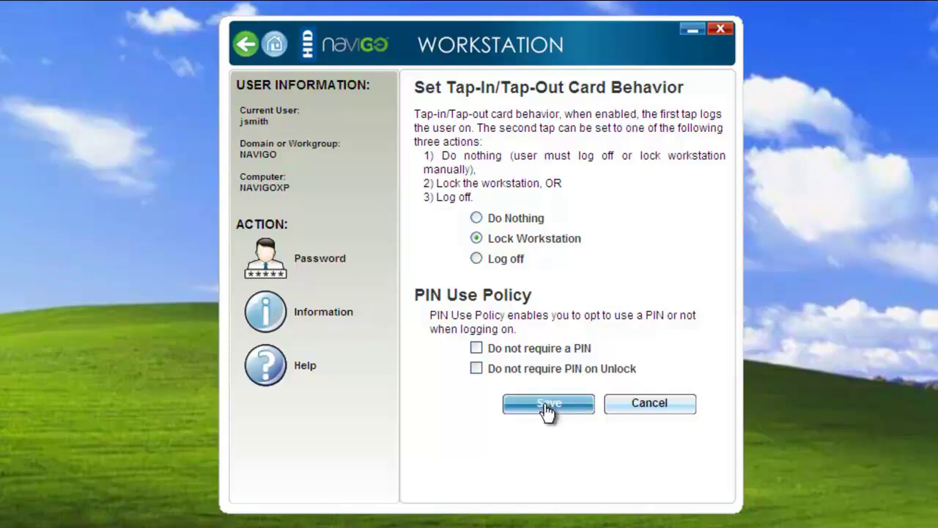
click(547, 408)
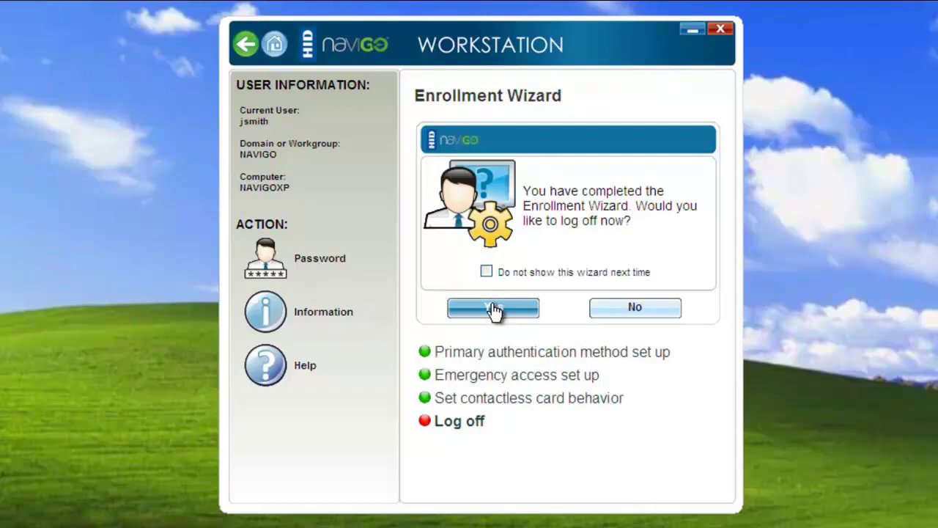
- Log off Windows XP, then log back on with the enrolled contactless card and its PIN
click(493, 311)
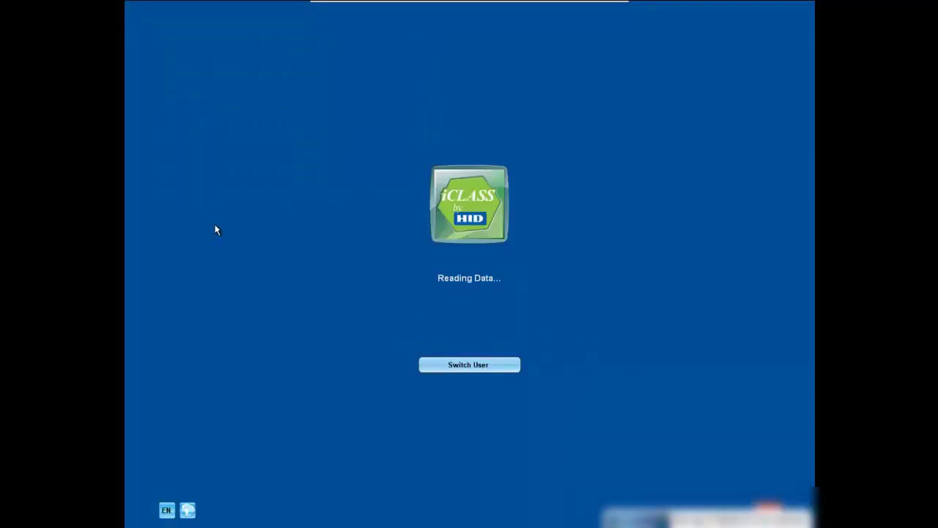
text(1234)
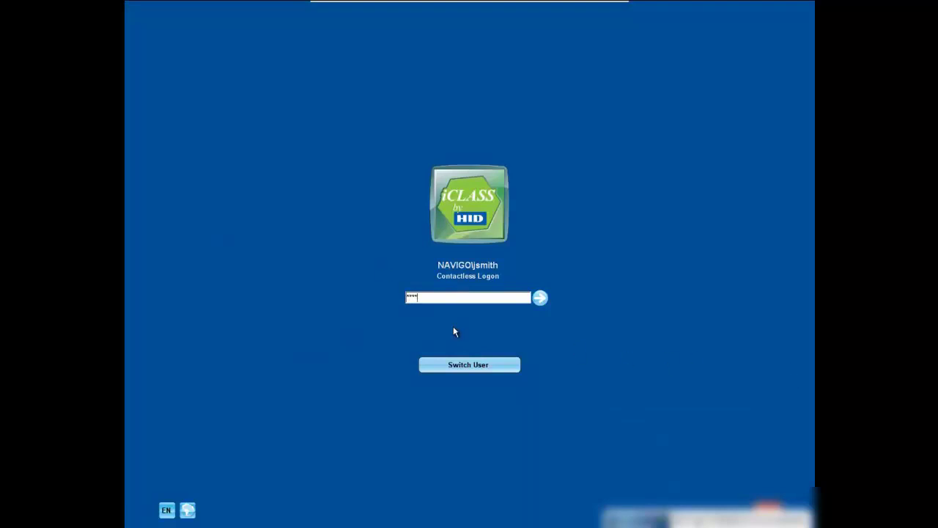
click(544, 303)
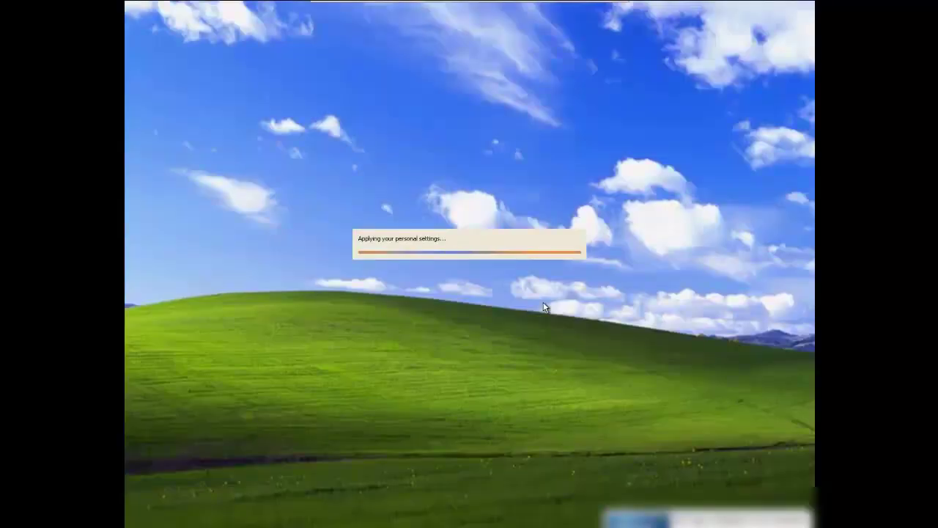